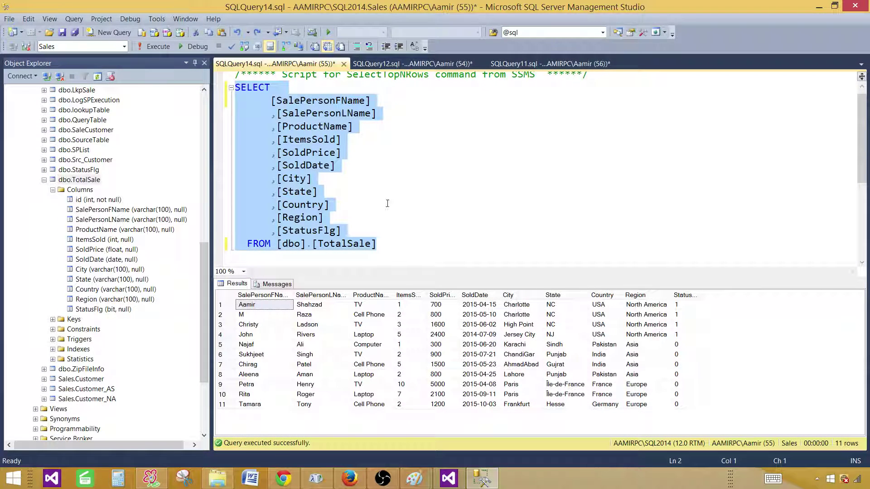
# - Copy the SELECT query on dbo.TotalSale from the SSMS query editor
pyautogui.click(387, 202)
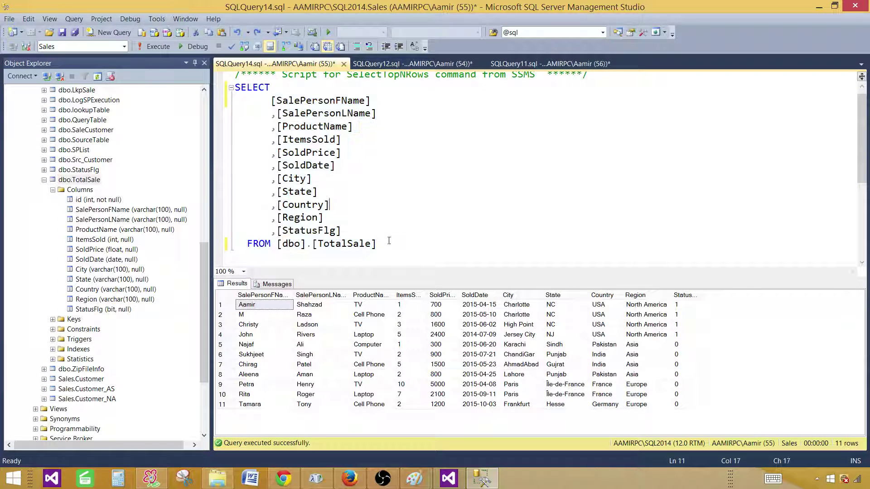
pyautogui.moveTo(389, 241)
pyautogui.mouseDown()
pyautogui.moveTo(247, 127)
pyautogui.moveTo(234, 88)
pyautogui.mouseUp()
pyautogui.rightClick(249, 107)
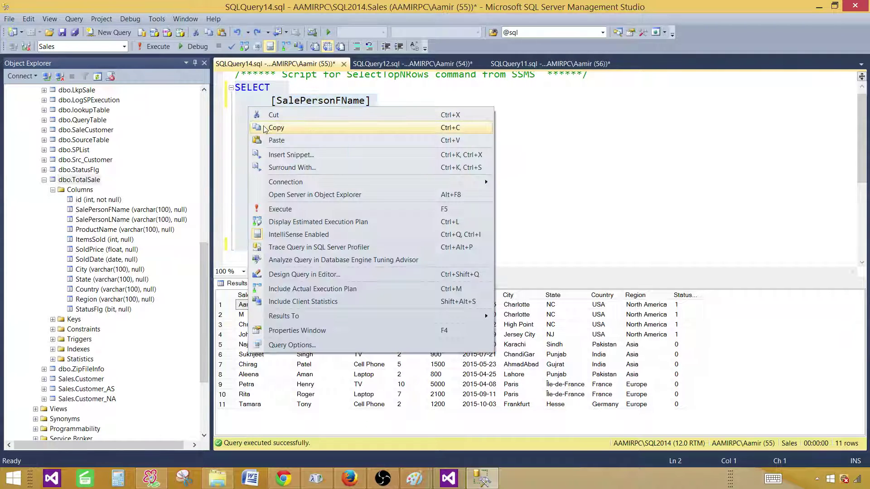
pyautogui.press('Escape')
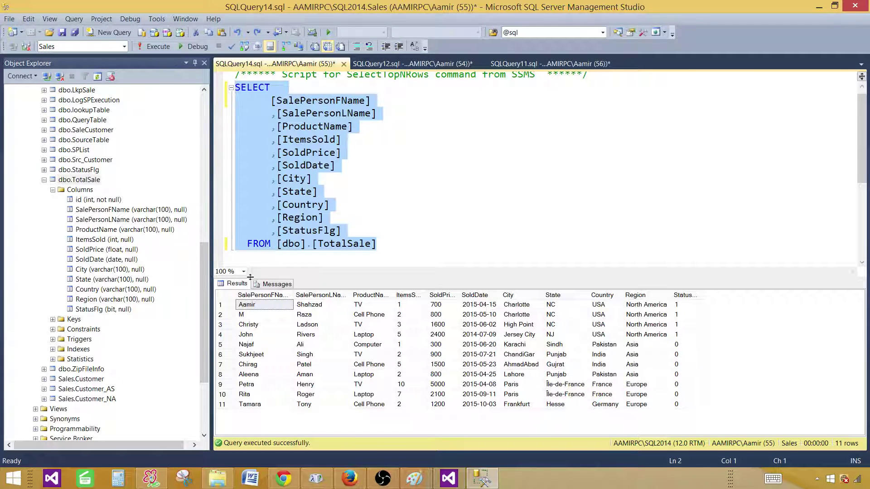
pyautogui.click(345, 255)
pyautogui.moveTo(318, 244); pyautogui.dragTo(370, 244)
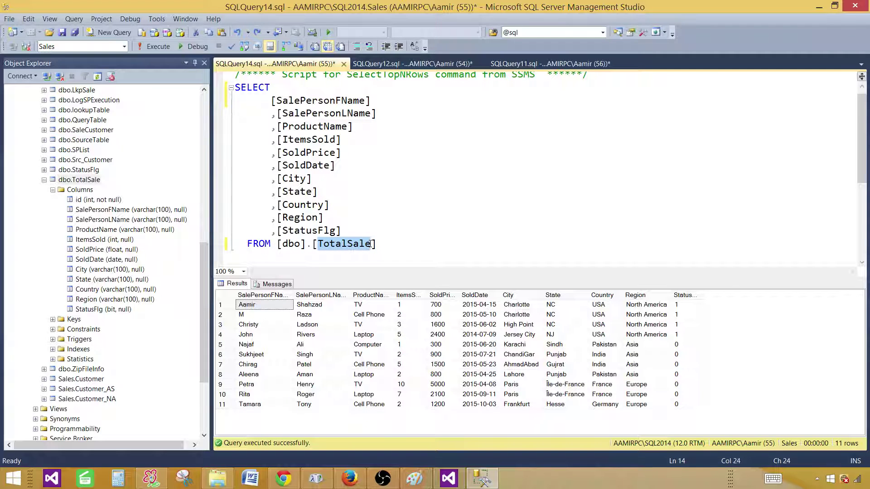
# - In Visual Studio, add a new Report item named AutoRefresh to the project's Reports folder
pyautogui.click(447, 473)
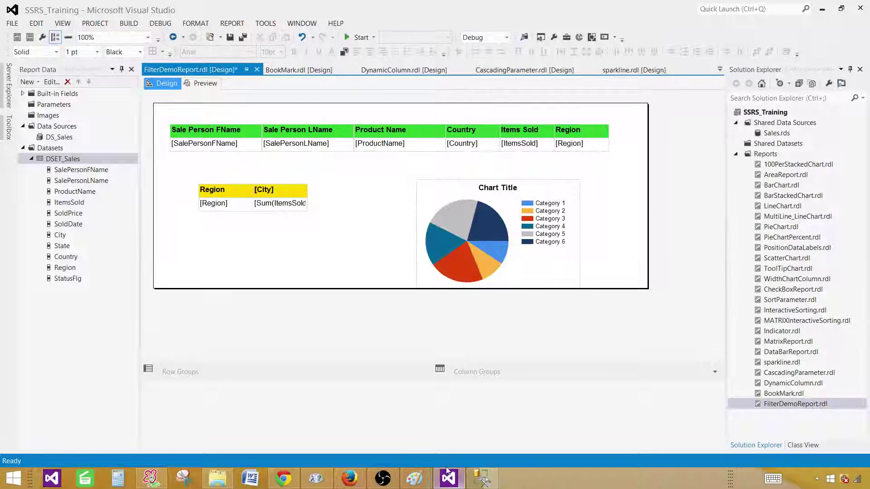
pyautogui.click(771, 154)
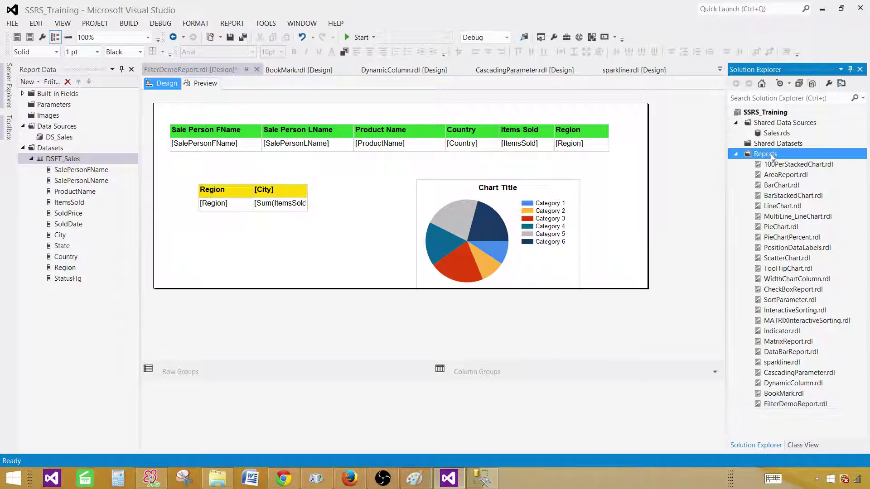
pyautogui.rightClick(772, 157)
pyautogui.moveTo(683, 174)
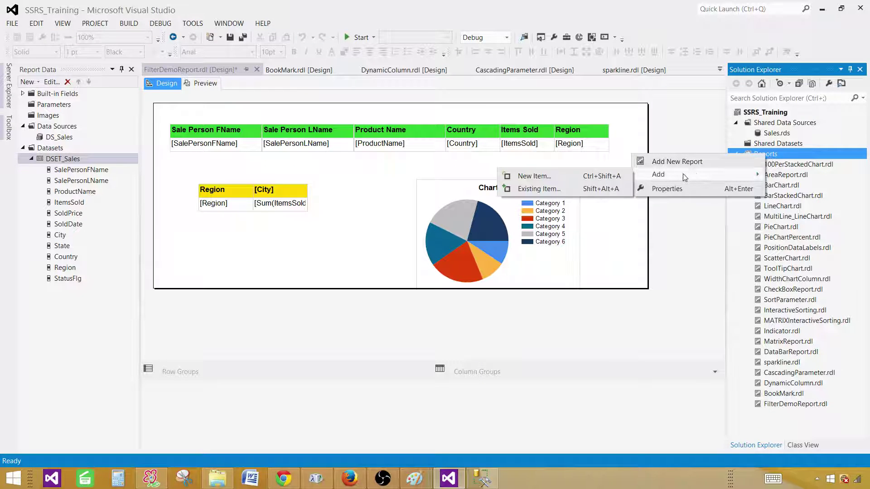
pyautogui.click(569, 179)
pyautogui.click(354, 117)
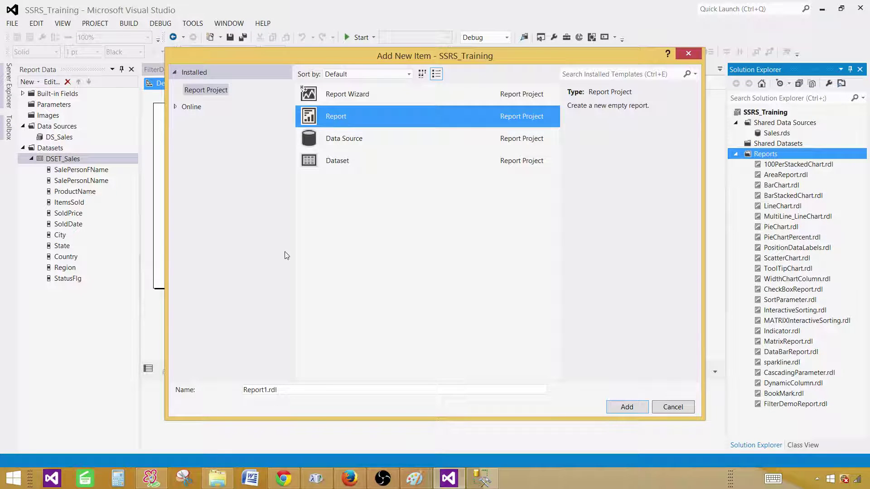
pyautogui.doubleClick(268, 390)
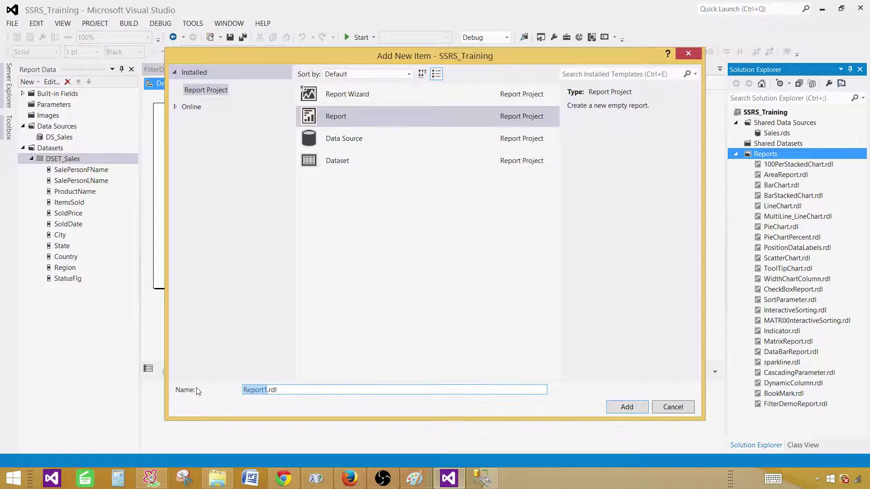
pyautogui.write('Auto')
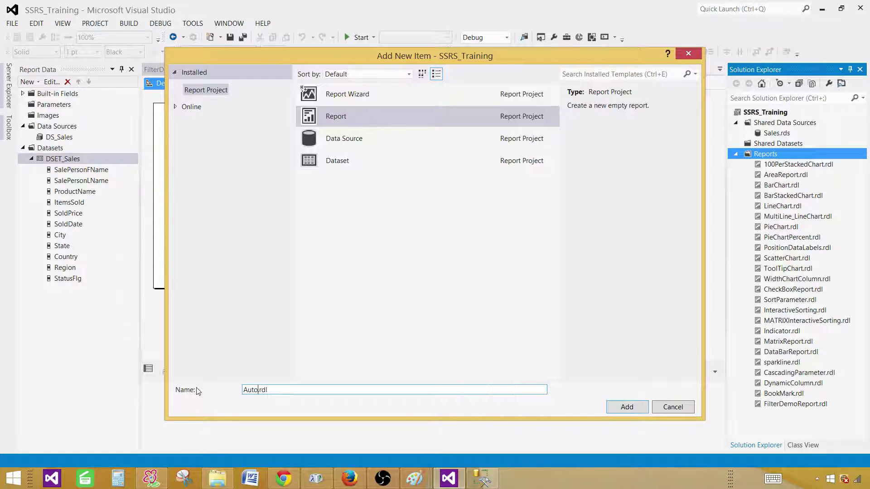
pyautogui.write('Refresh')
pyautogui.press('Return')
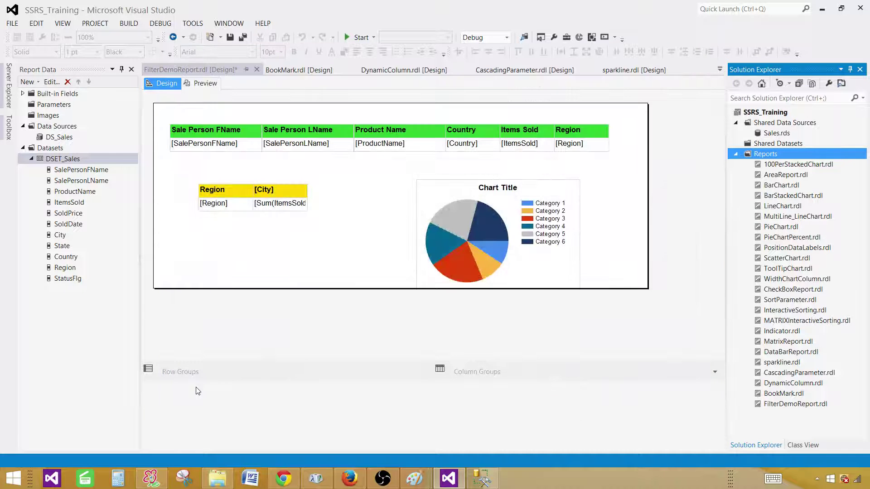
# - Add report data source DS_Sales referencing the shared Sales data source
pyautogui.click(67, 130)
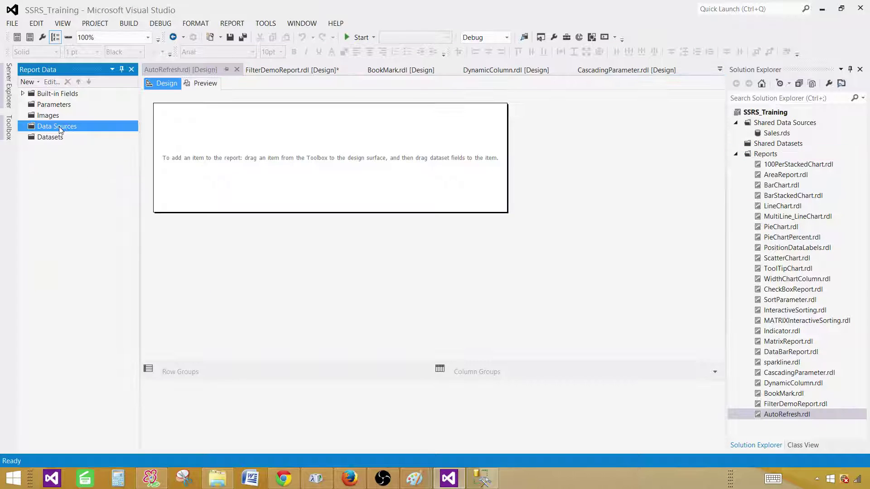
pyautogui.rightClick(67, 130)
pyautogui.click(76, 133)
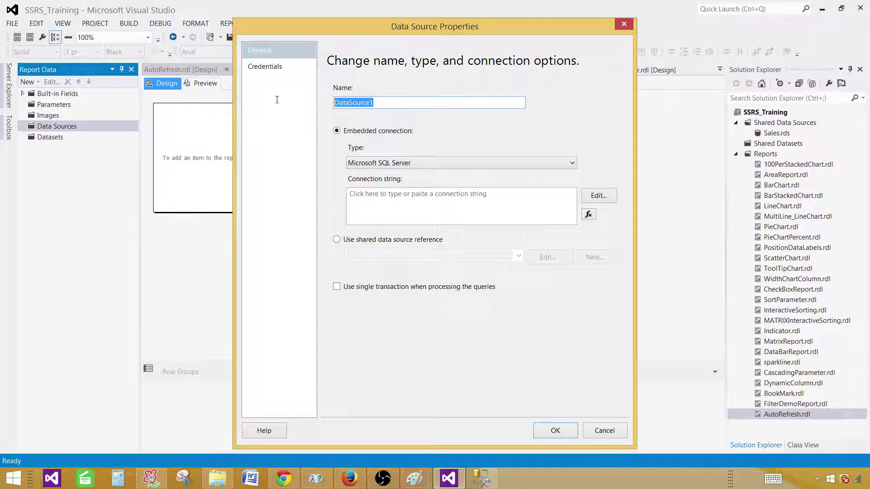
pyautogui.write('F')
pyautogui.write('DS_Sales')
pyautogui.click(336, 240)
pyautogui.click(510, 255)
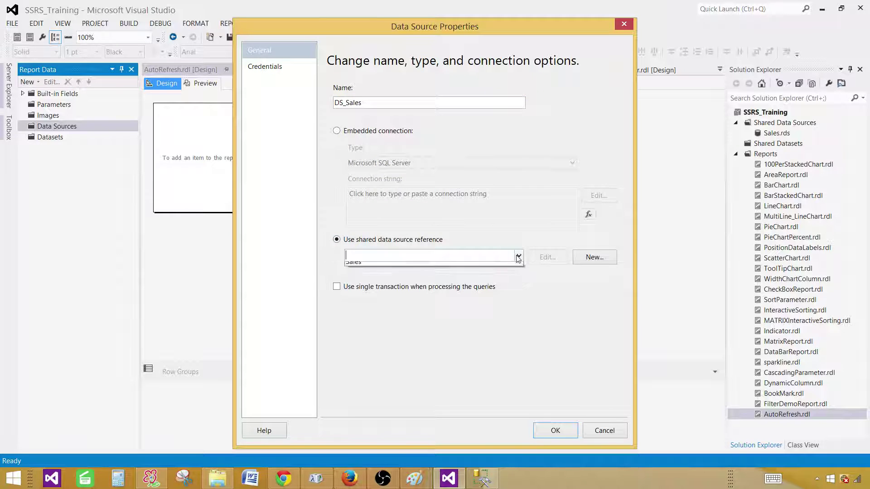
pyautogui.click(466, 266)
pyautogui.click(557, 431)
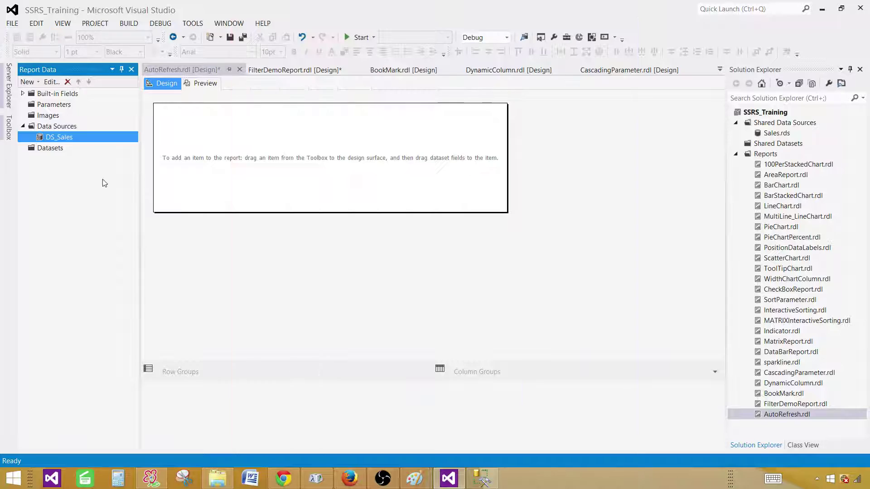
# - Add embedded dataset DSET_Sales on DS_Sales using the pasted TotalSale query
pyautogui.click(58, 149)
pyautogui.rightClick(59, 149)
pyautogui.click(82, 156)
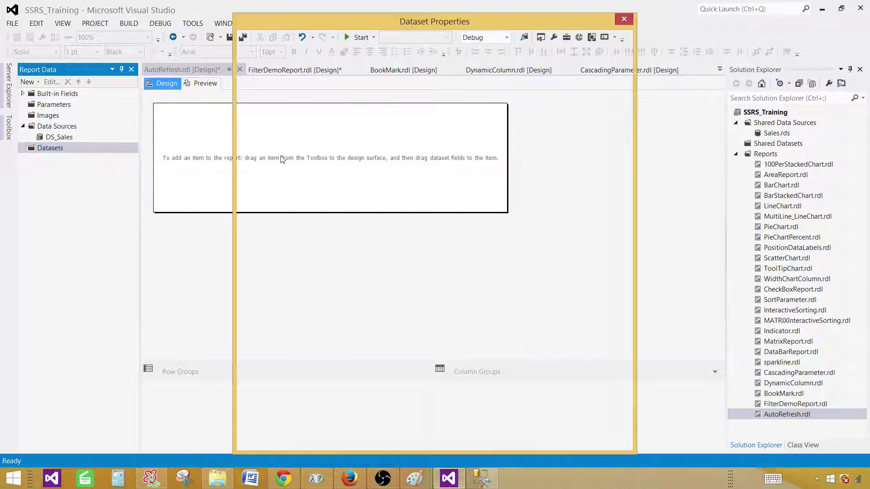
pyautogui.click(363, 131)
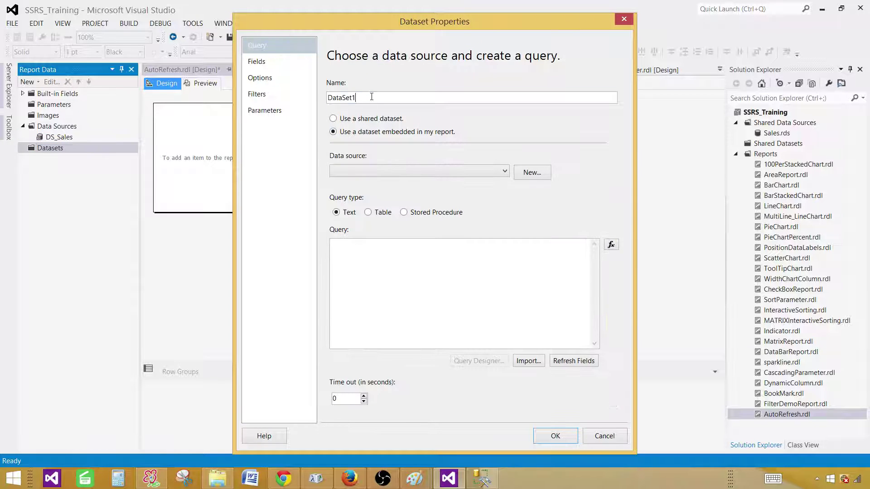
pyautogui.click(247, 92)
pyautogui.write('DSET')
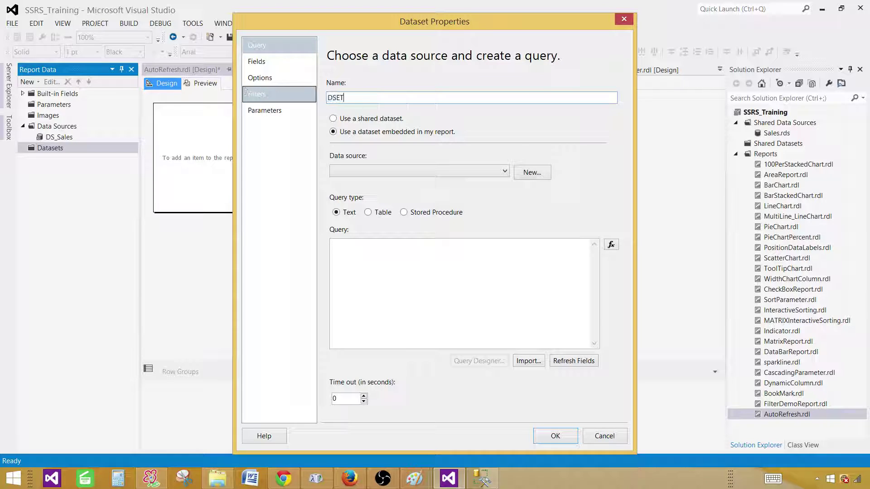
pyautogui.write('_Sales')
pyautogui.click(356, 172)
pyautogui.click(354, 182)
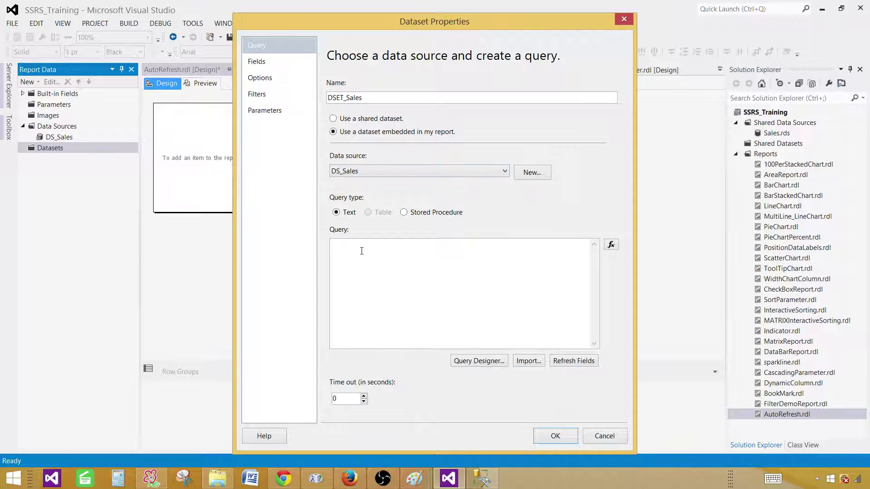
pyautogui.click(362, 251)
pyautogui.rightClick(389, 258)
pyautogui.click(320, 301)
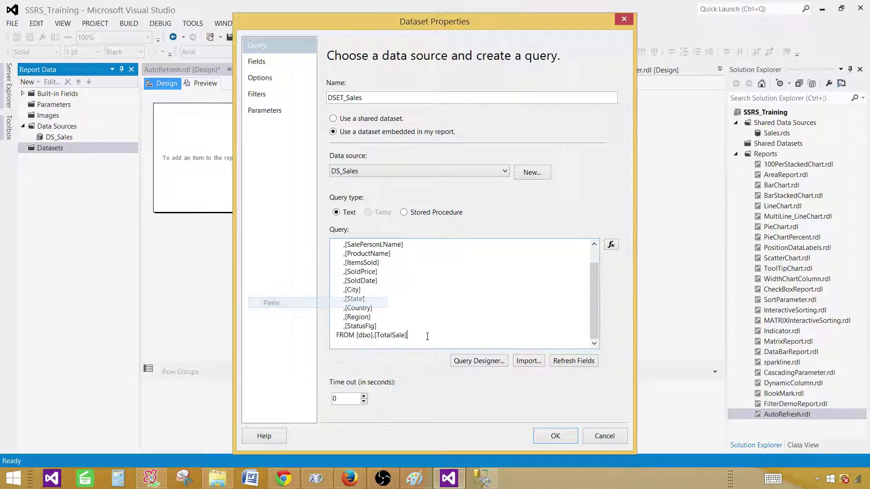
pyautogui.click(570, 444)
# - Insert a table with SalePersonFName, SalePersonLName, ProductName and ItemsSold columns
pyautogui.rightClick(217, 127)
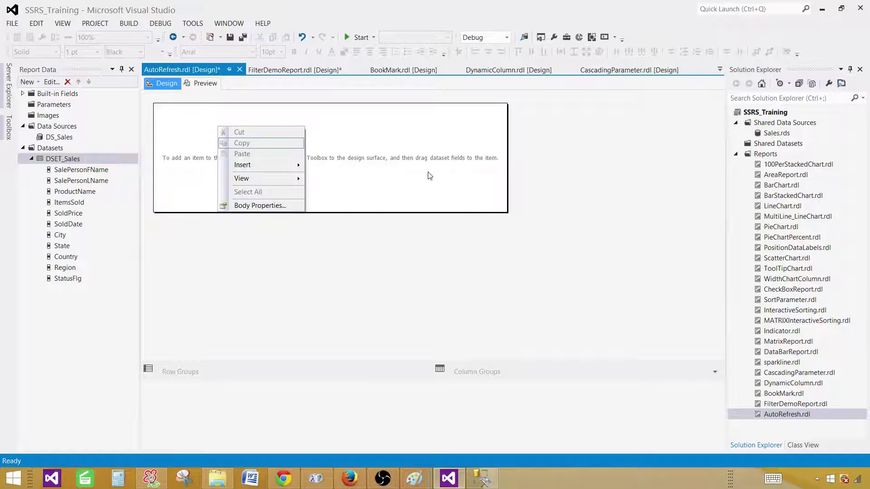
pyautogui.moveTo(270, 168)
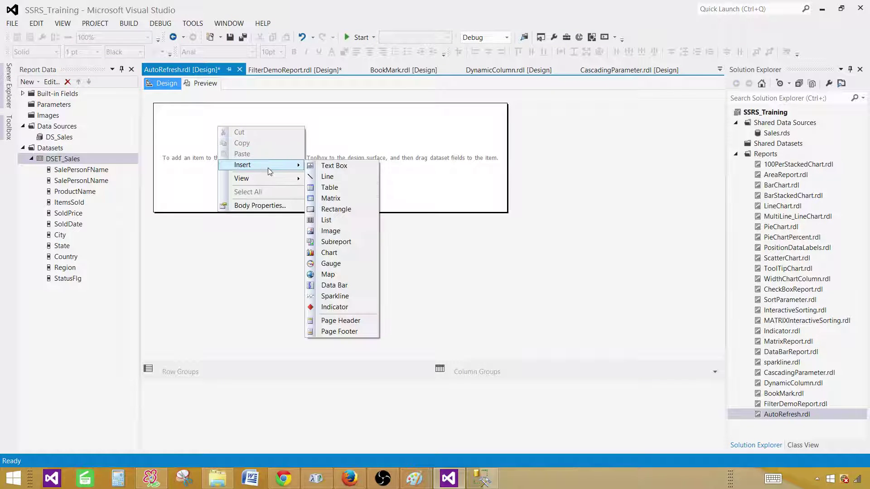
pyautogui.click(329, 187)
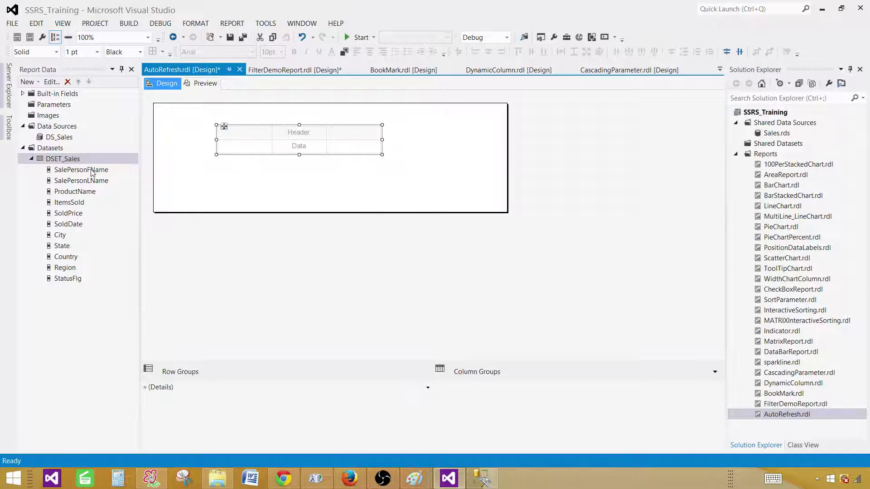
pyautogui.moveTo(92, 172); pyautogui.dragTo(245, 146)
pyautogui.moveTo(96, 181); pyautogui.dragTo(281, 150)
pyautogui.moveTo(85, 193); pyautogui.dragTo(358, 146)
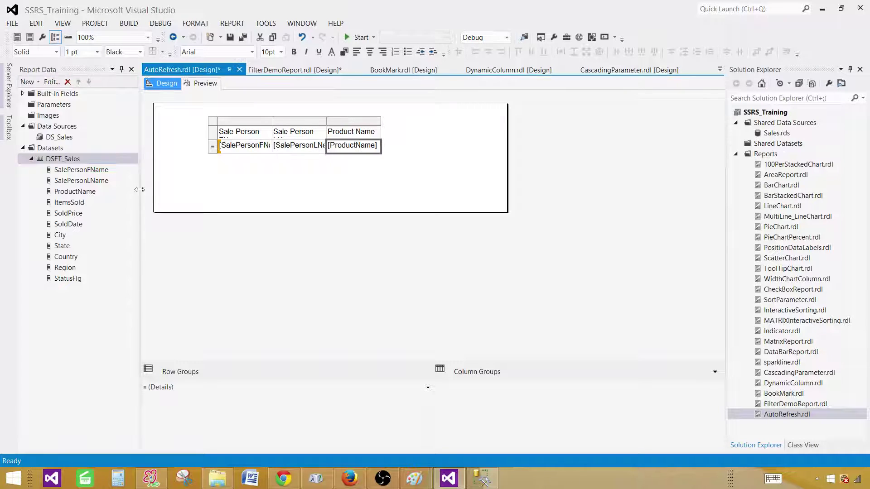
pyautogui.moveTo(75, 204); pyautogui.dragTo(360, 143)
# - Move the table toward the body's left side and widen its columns
pyautogui.click(217, 130)
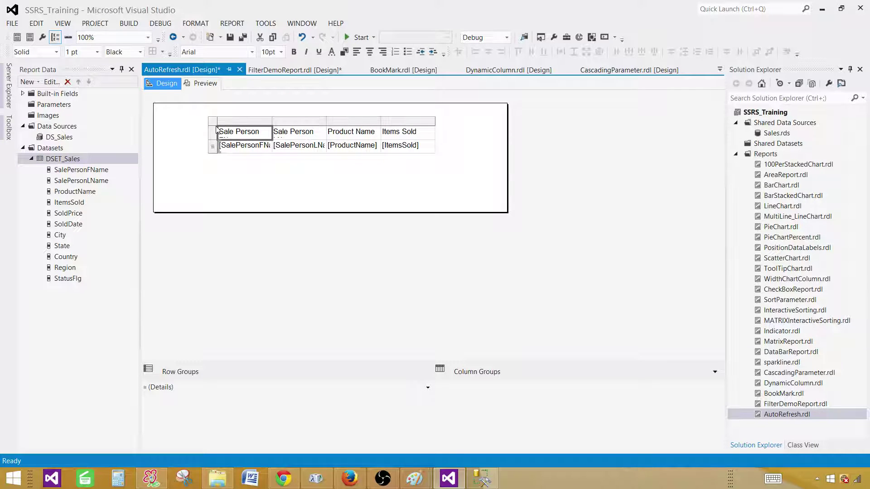
pyautogui.click(218, 128)
pyautogui.moveTo(225, 127); pyautogui.dragTo(167, 142)
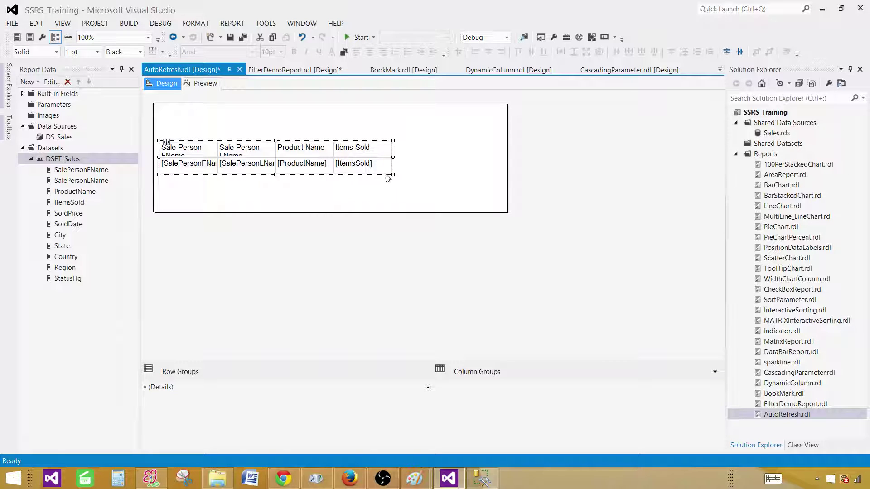
pyautogui.moveTo(392, 175); pyautogui.dragTo(484, 181)
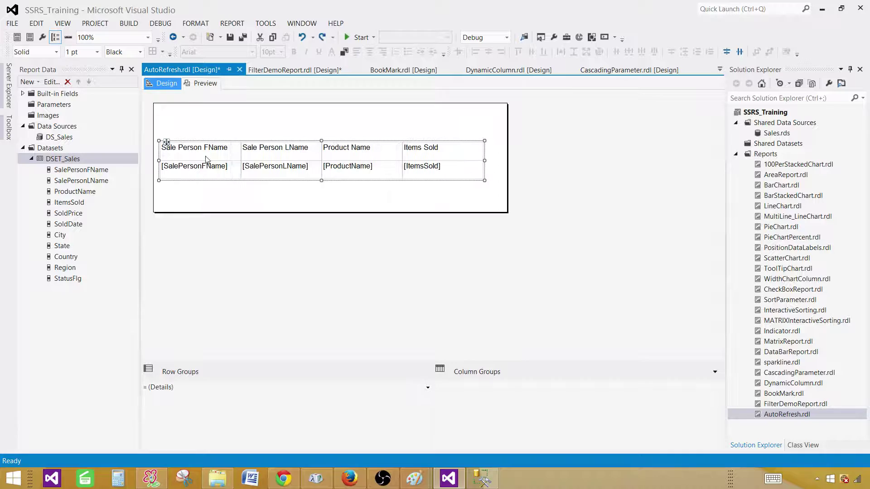
pyautogui.moveTo(160, 160); pyautogui.dragTo(162, 160)
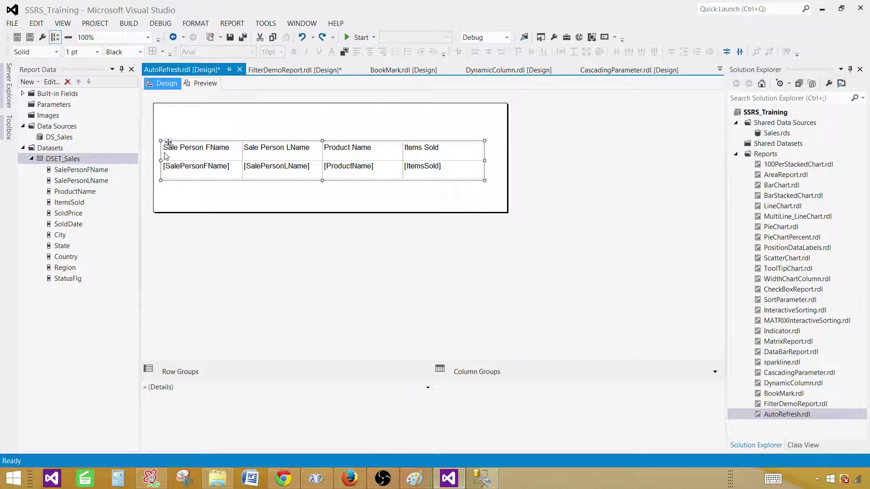
pyautogui.click(165, 156)
# - Make the table's header row bold with a green background
pyautogui.click(156, 150)
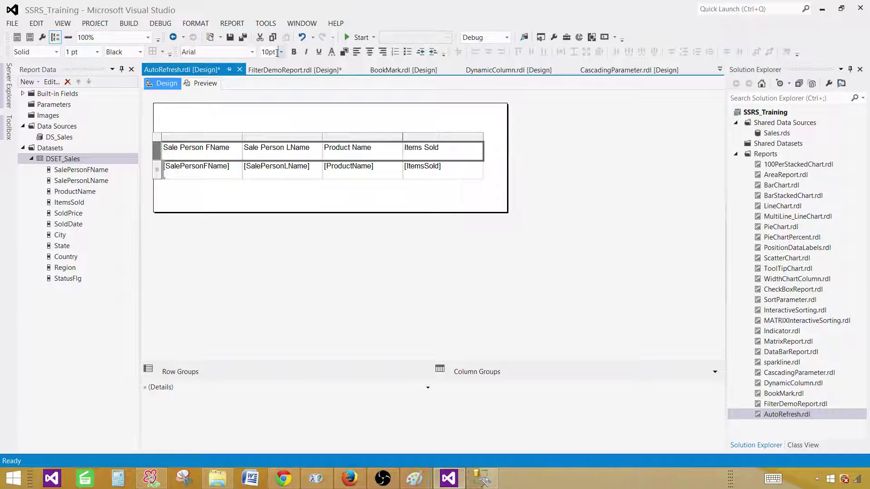
pyautogui.click(294, 52)
pyautogui.click(332, 52)
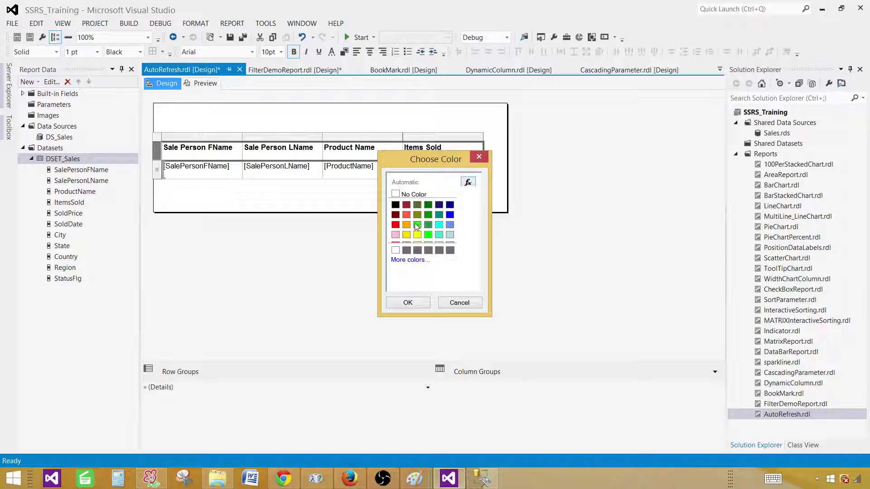
pyautogui.click(417, 224)
pyautogui.click(408, 303)
# - Preview the report, close the Error List, and refresh to show all 11 sales rows
pyautogui.click(205, 84)
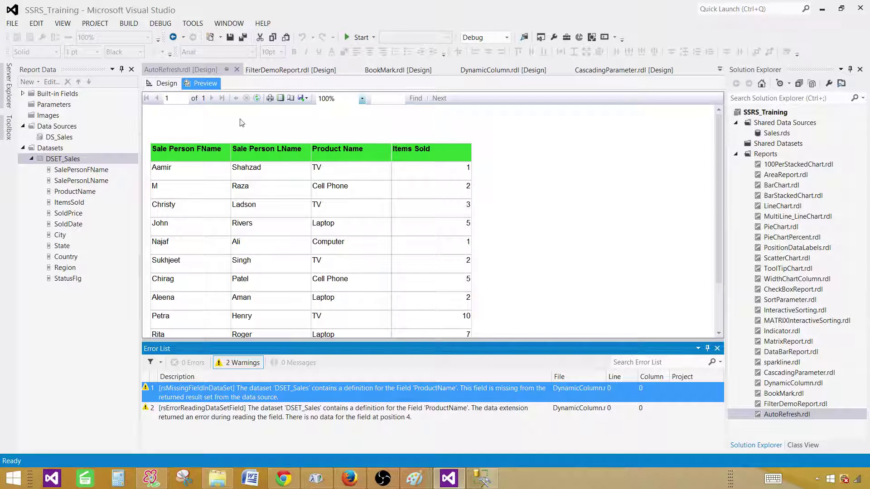
pyautogui.click(717, 349)
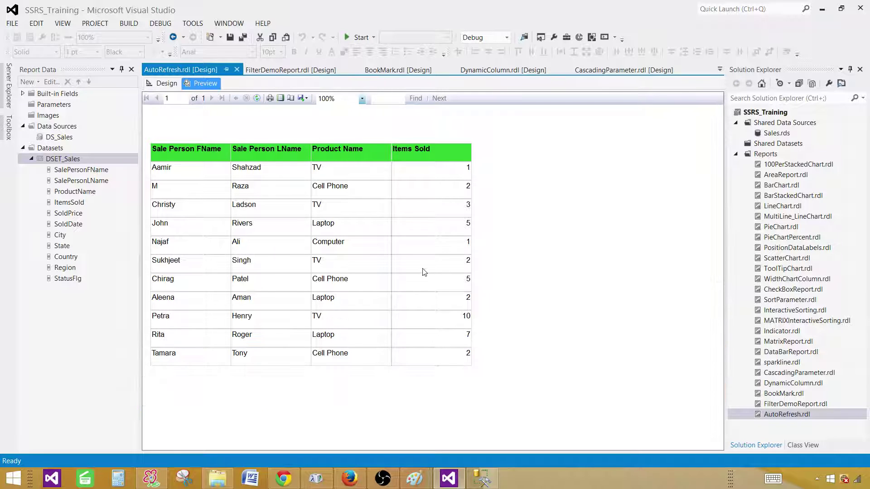
pyautogui.click(257, 98)
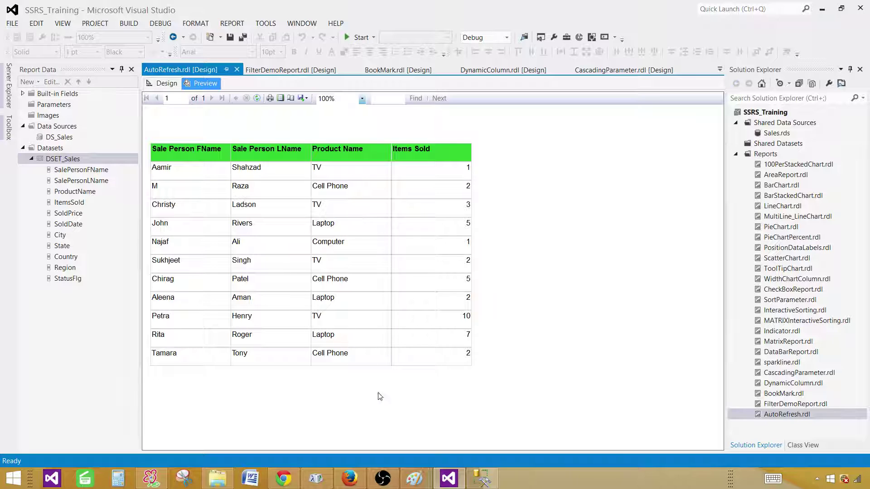
# - In Management Studio, change row 9's ItemsSold in dbo.TotalSale to 20
pyautogui.click(481, 479)
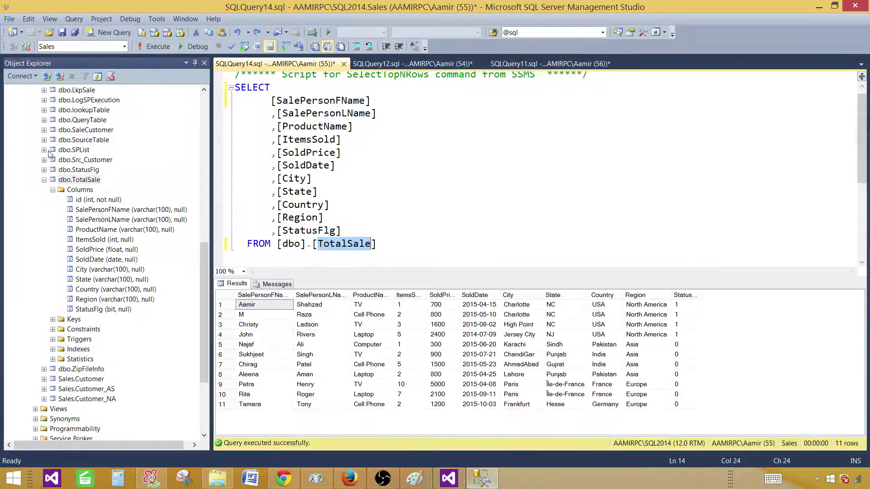
pyautogui.rightClick(86, 181)
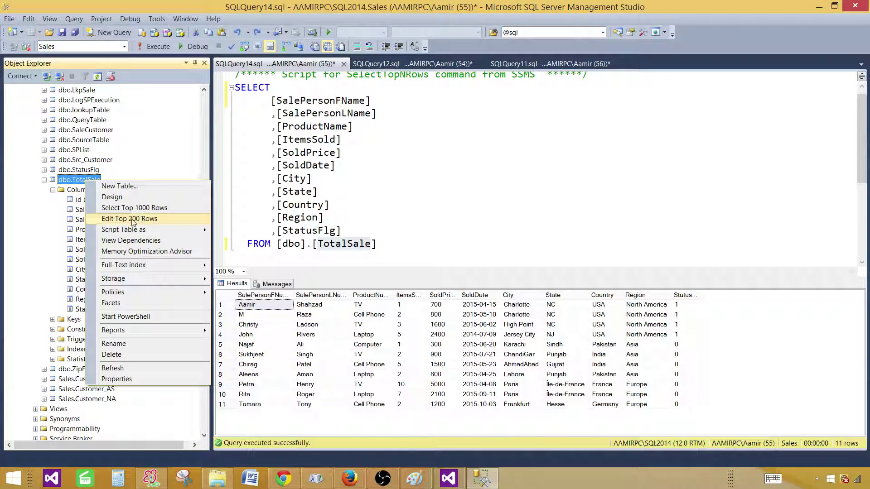
pyautogui.click(132, 220)
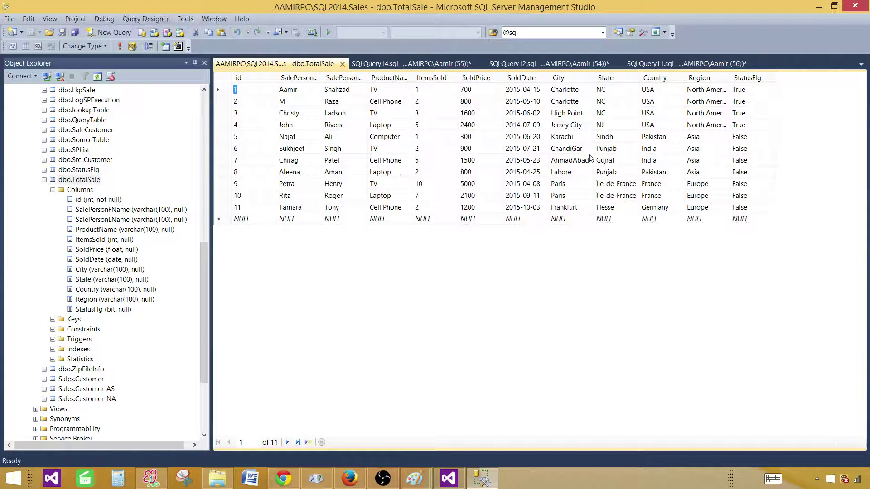
pyautogui.click(419, 184)
pyautogui.write('20')
pyautogui.press('Return')
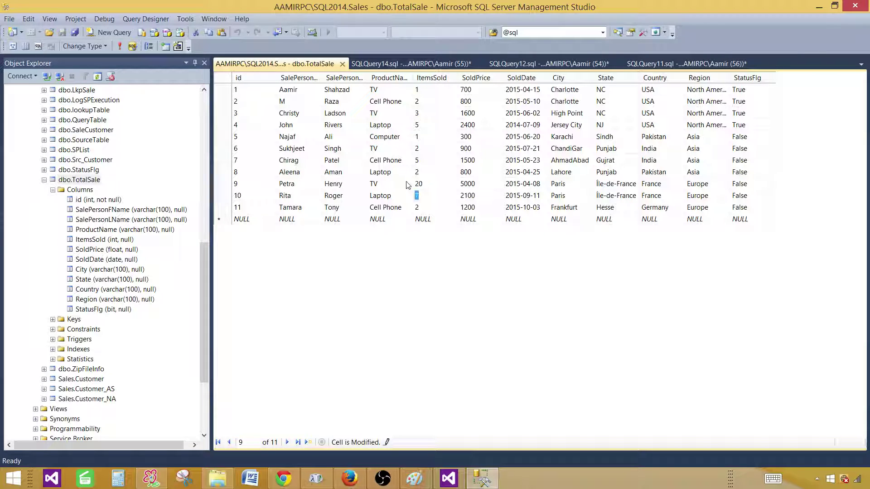
pyautogui.click(342, 64)
# - Re-run the TotalSale SELECT query and confirm row 9 shows 20 items sold
pyautogui.press('F5')
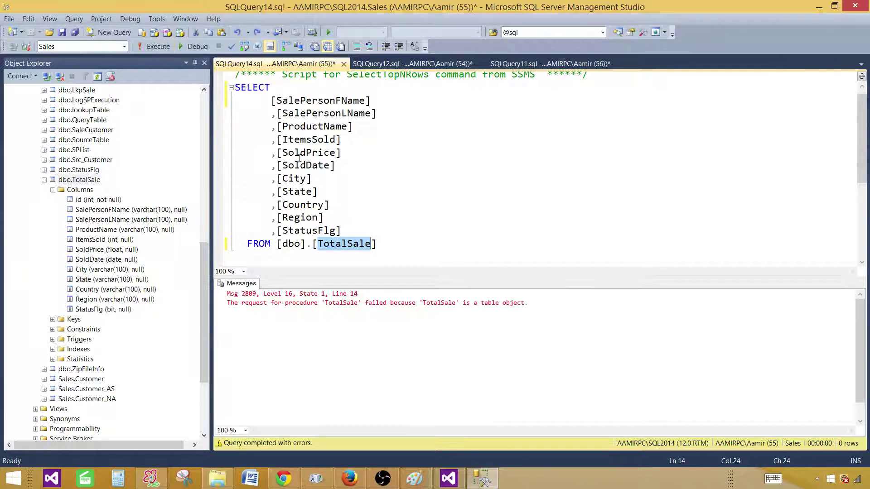
pyautogui.click(352, 230)
pyautogui.press('F5')
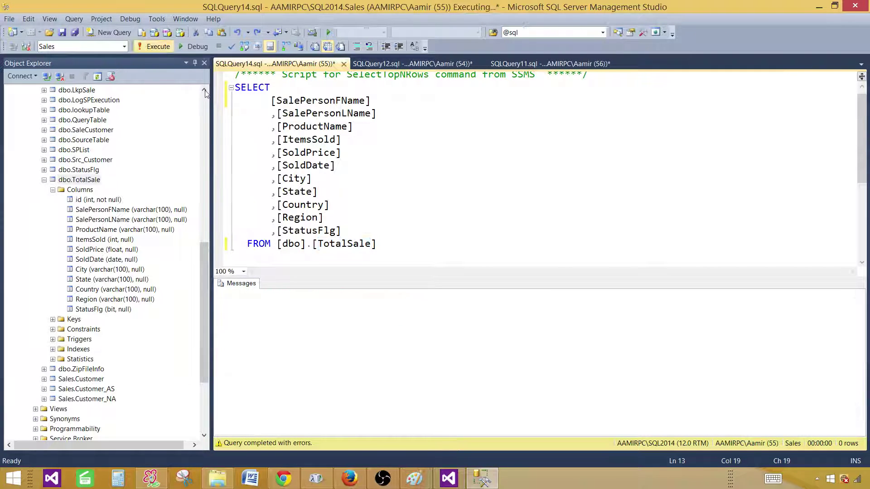
pyautogui.click(414, 385)
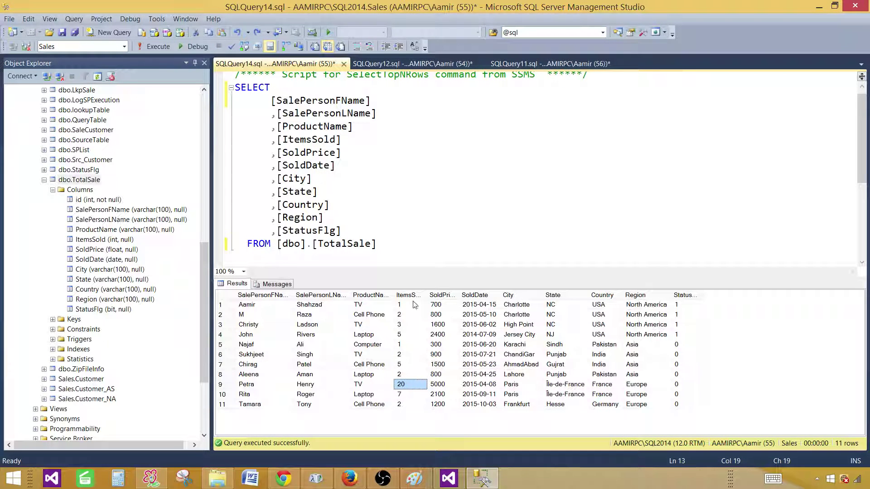
pyautogui.moveTo(427, 296); pyautogui.dragTo(432, 390)
# - Return to the AutoRefresh report in Visual Studio
pyautogui.click(449, 478)
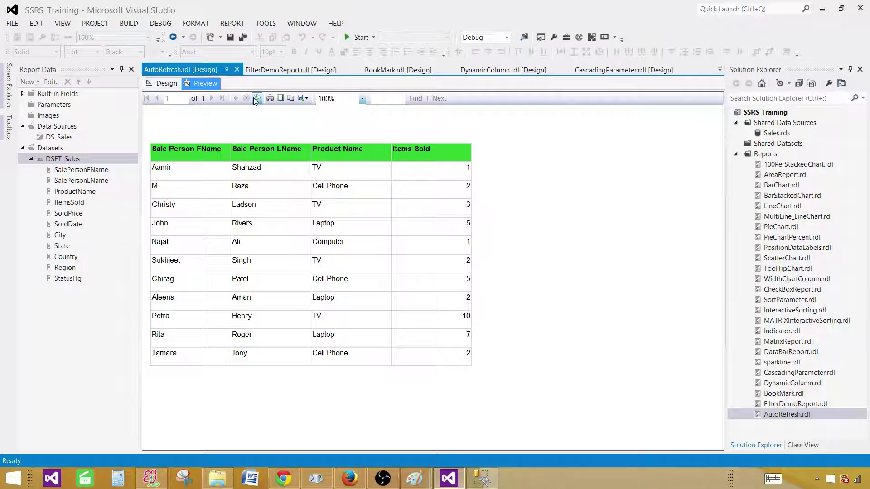
pyautogui.click(164, 85)
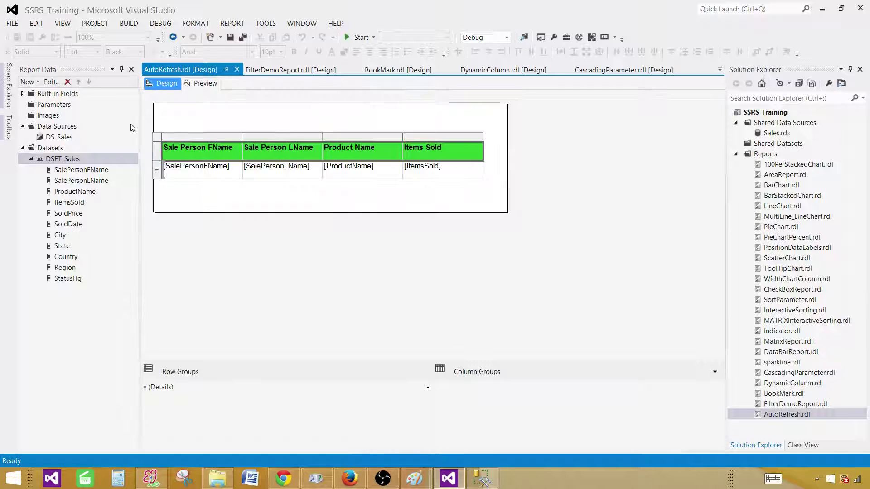
pyautogui.click(534, 172)
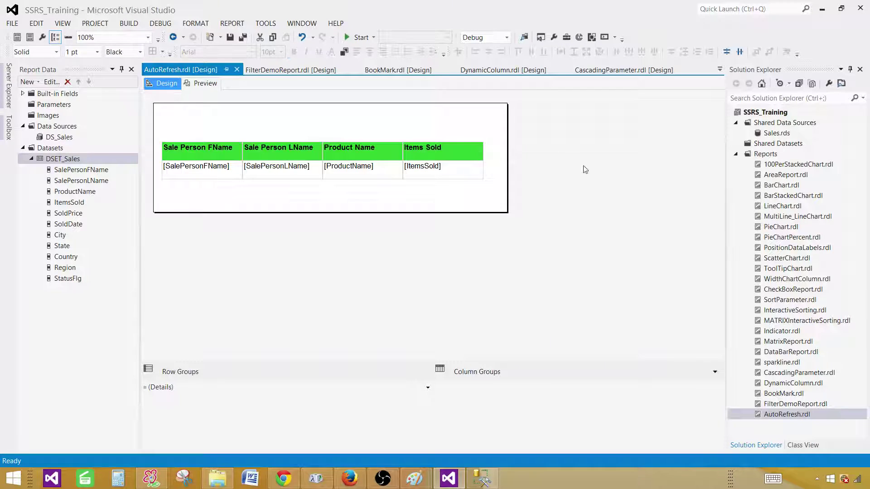
pyautogui.rightClick(546, 162)
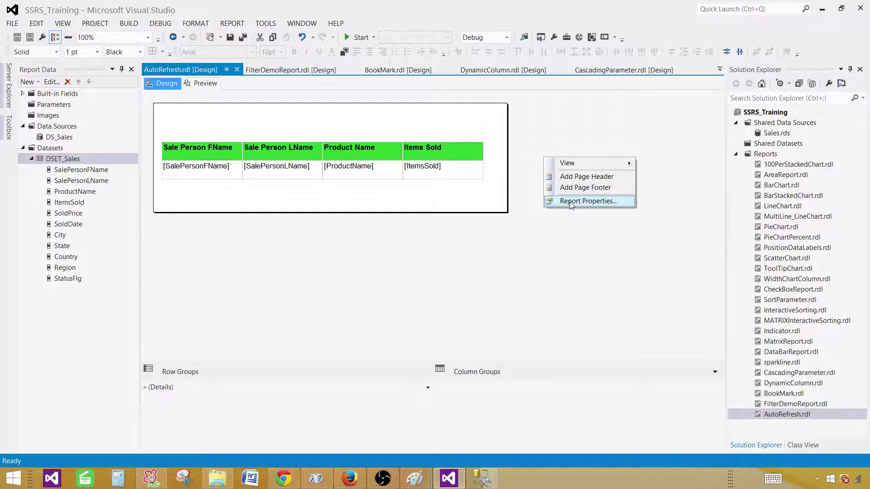
pyautogui.click(571, 202)
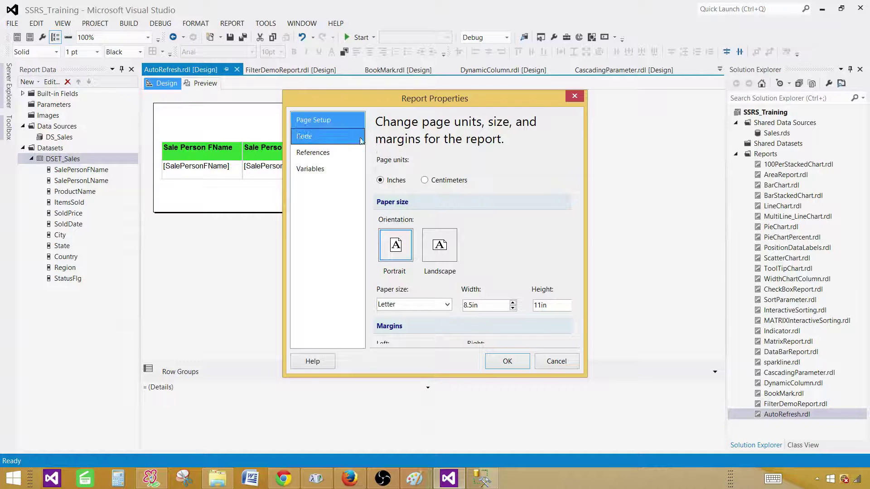
pyautogui.click(574, 98)
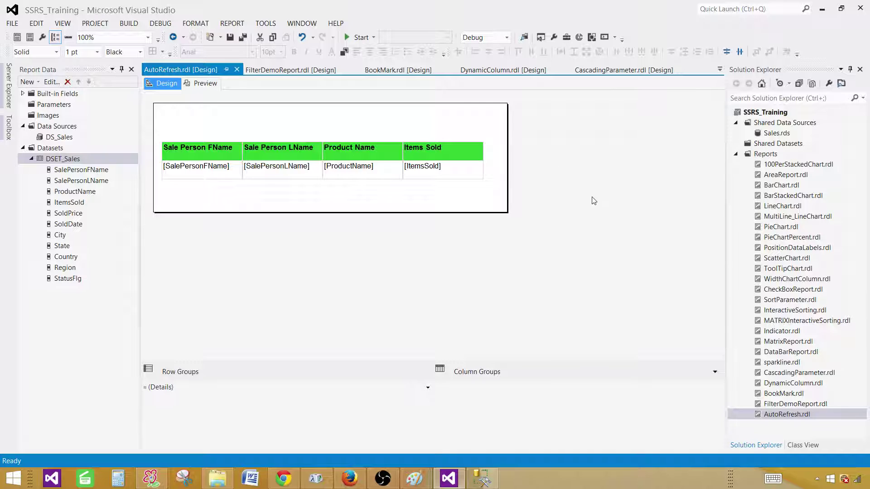
# - In the report's Properties window, change AutoRefresh from 0 to 3
pyautogui.press('F4')
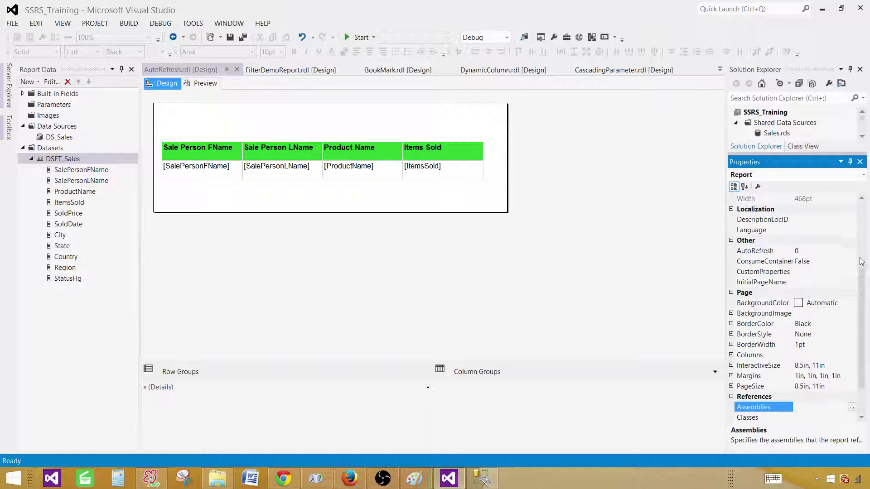
pyautogui.moveTo(863, 274); pyautogui.dragTo(863, 269)
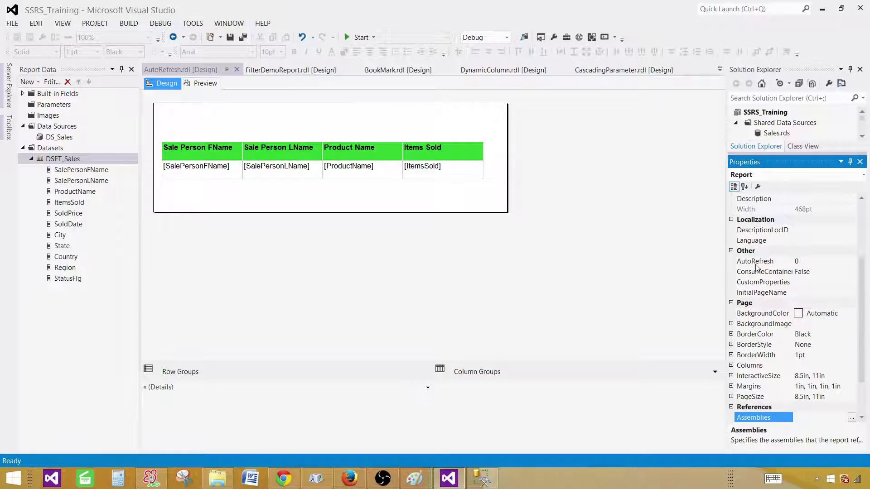
pyautogui.click(808, 261)
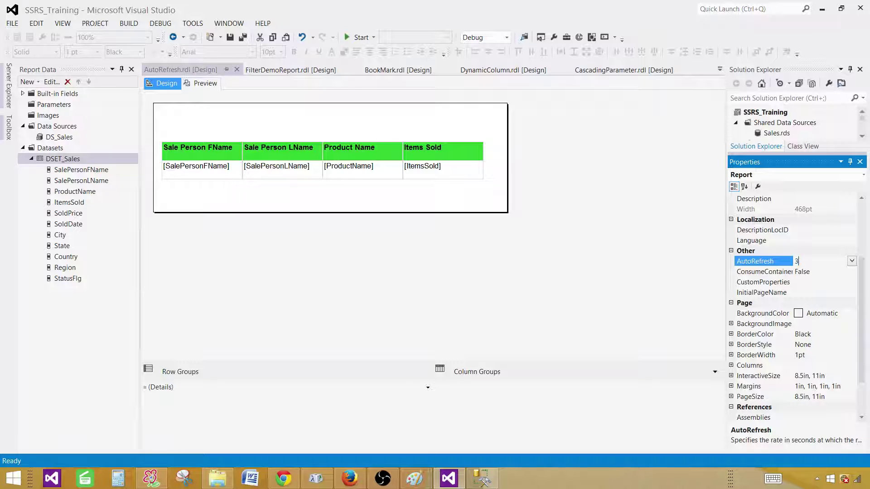
pyautogui.press('Return')
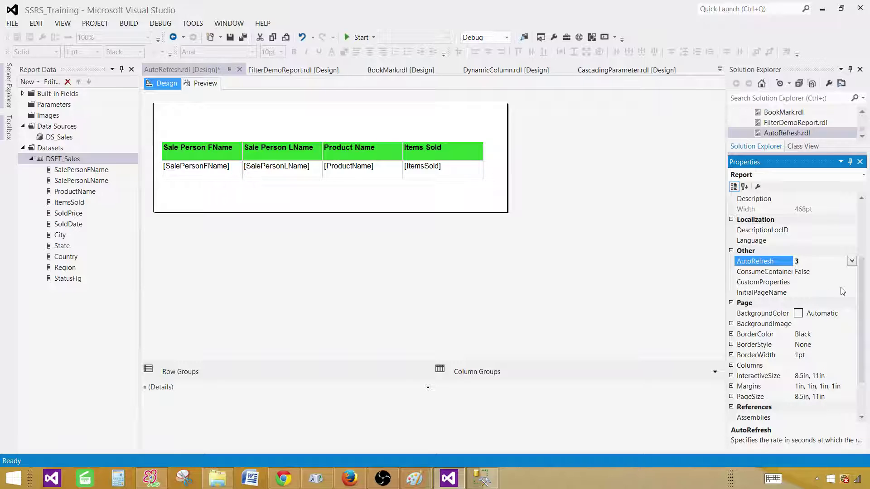
# - Preview the report and close the Error List so row 9 shows 20 items sold
pyautogui.click(258, 117)
pyautogui.click(206, 83)
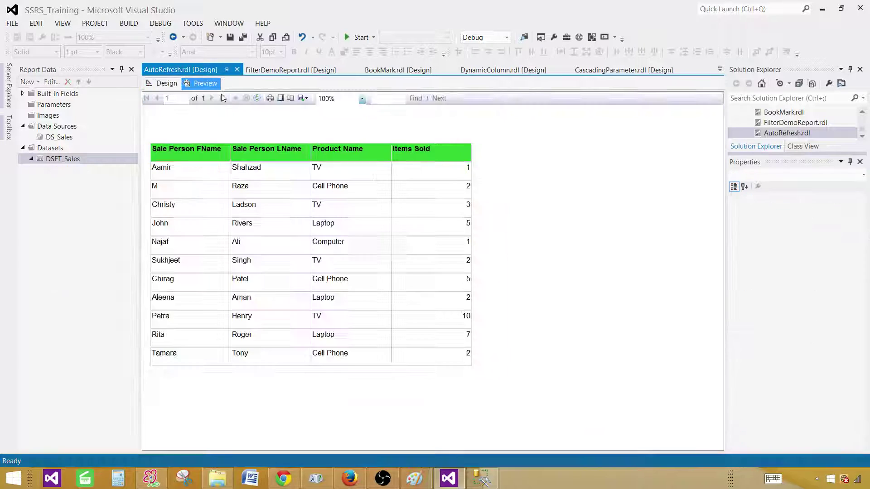
pyautogui.click(257, 98)
pyautogui.click(257, 100)
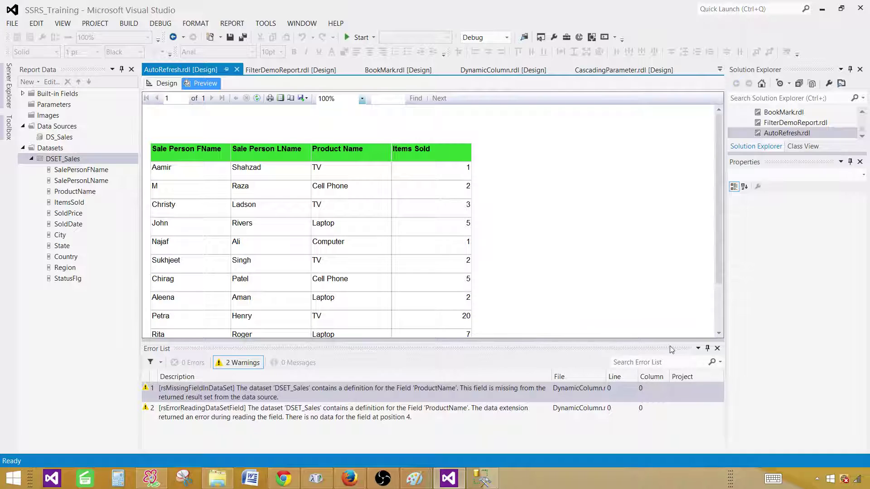
pyautogui.click(717, 348)
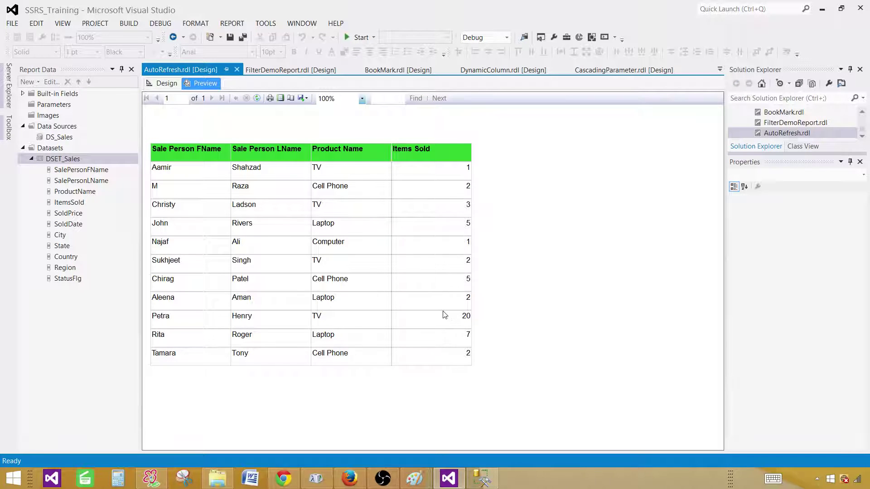
# - In Management Studio, set TotalSale ItemsSold to 10 for row 9 and 8 for row 10
pyautogui.click(481, 477)
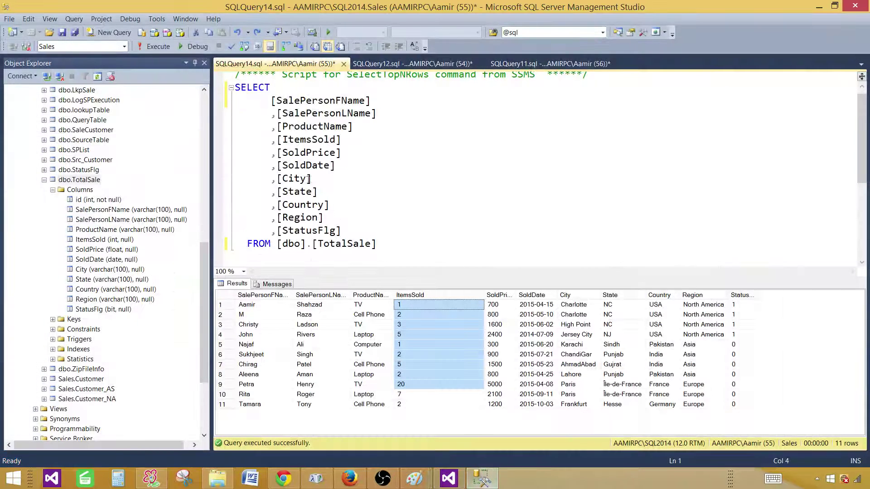
pyautogui.rightClick(98, 181)
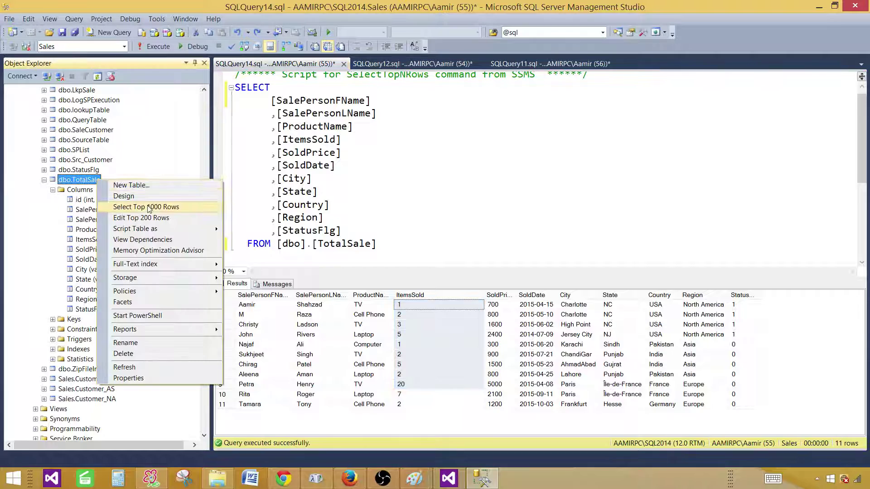
pyautogui.click(161, 218)
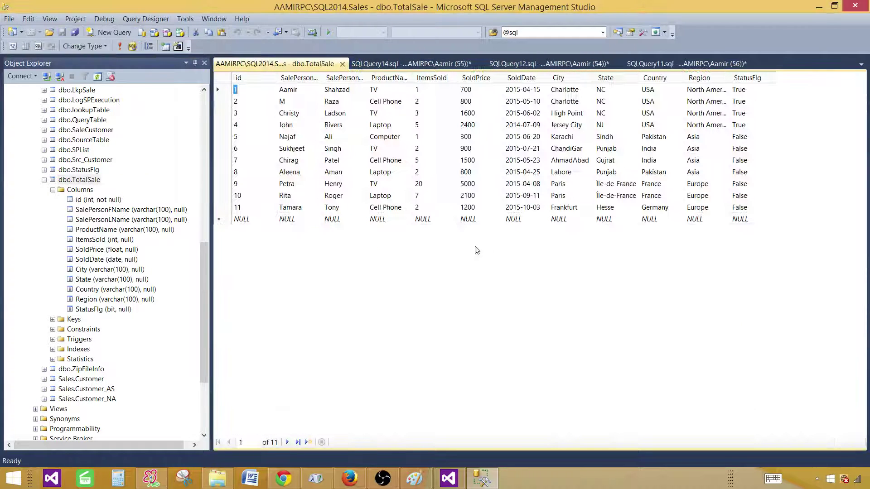
pyautogui.click(439, 187)
pyautogui.write('10')
pyautogui.press('Return')
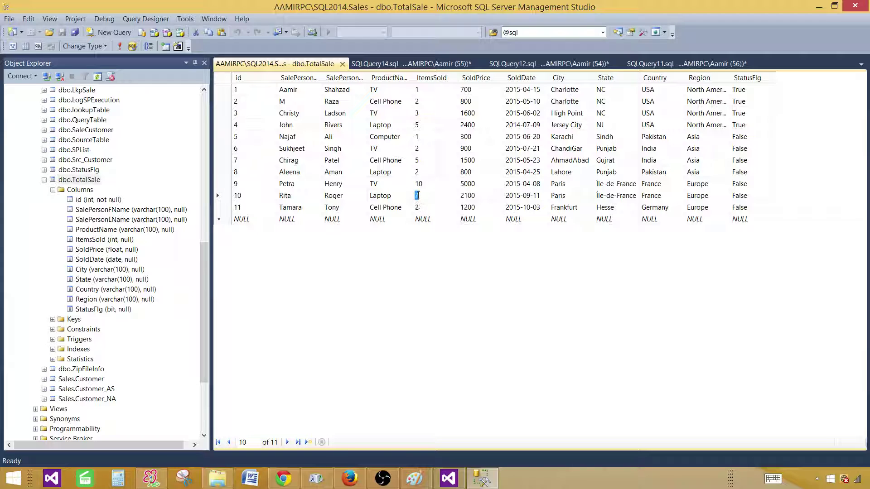
pyautogui.write('8')
pyautogui.press('Return')
pyautogui.click(343, 64)
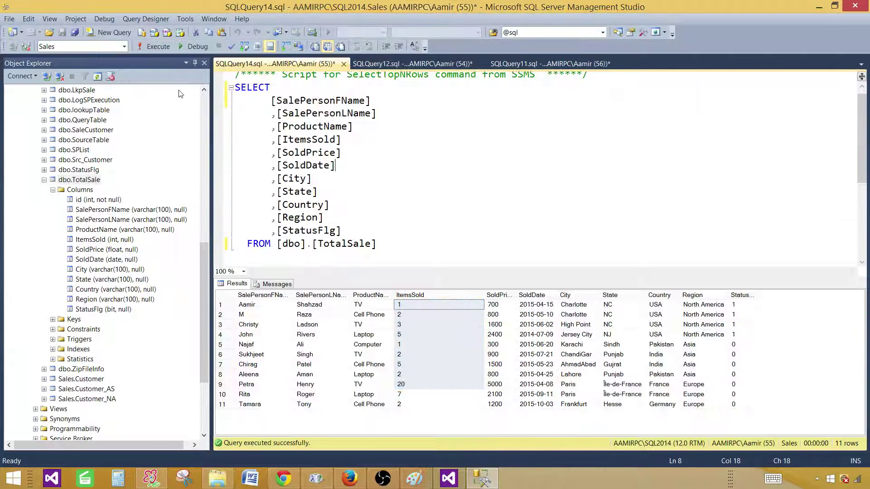
# - Re-run the TotalSale query and check rows 9 and 10's updated ItemsSold values
pyautogui.click(159, 47)
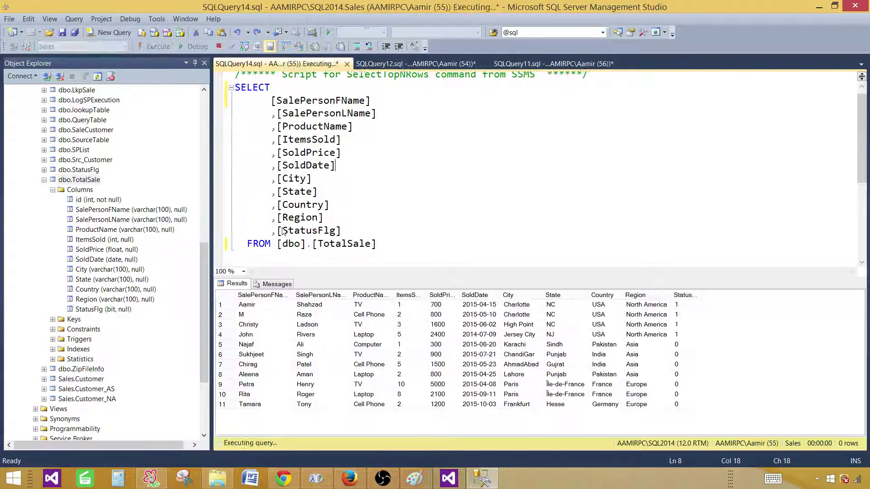
pyautogui.click(408, 387)
pyautogui.keyDown('shift'); pyautogui.click(407, 395); pyautogui.keyUp('shift')
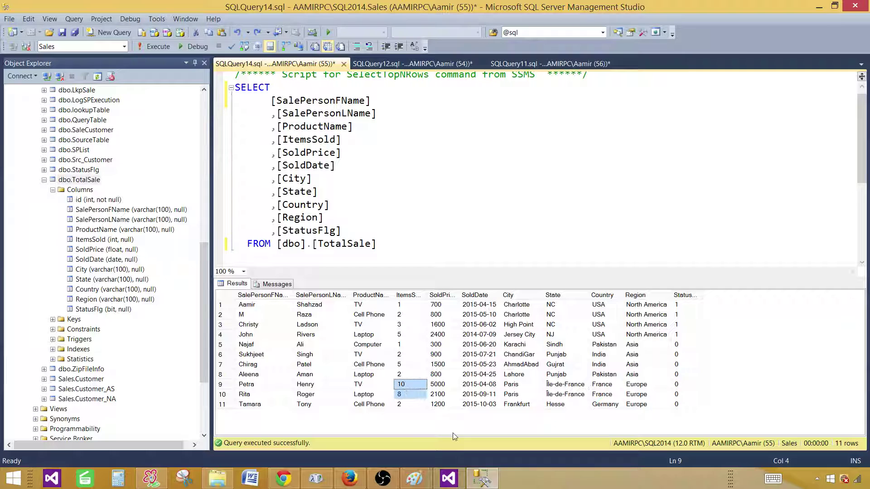
# - Return to the Visual Studio preview, now auto-refreshed to show 10 TVs in row 9 and 8 Laptops in row 10
pyautogui.moveTo(449, 484)
pyautogui.click(427, 426)
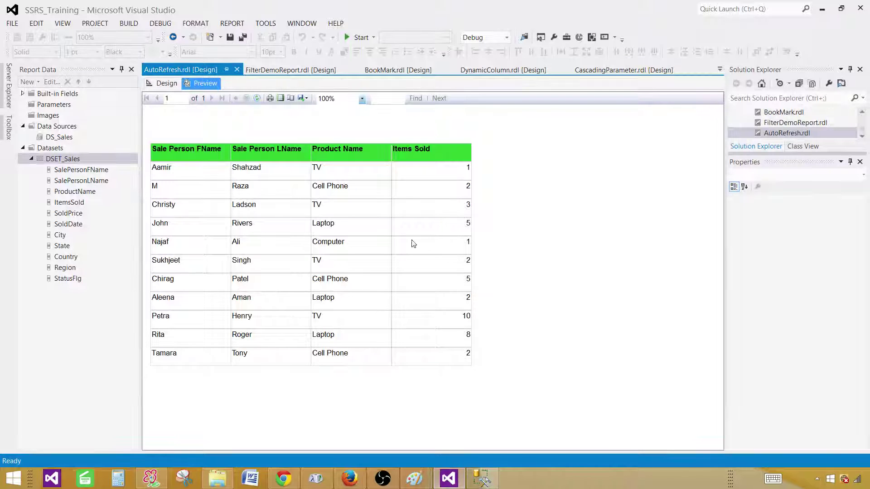